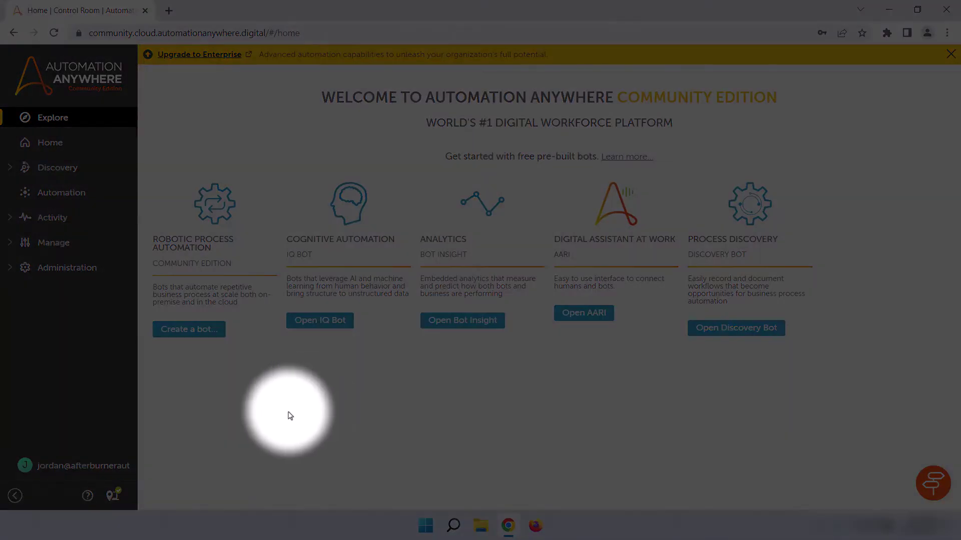
- Create a task bot named "My First Bot" with the description "Displays "hello world" in a message box" and open it for editing
{"action": "left_click", "coordinate": [83, 198]}
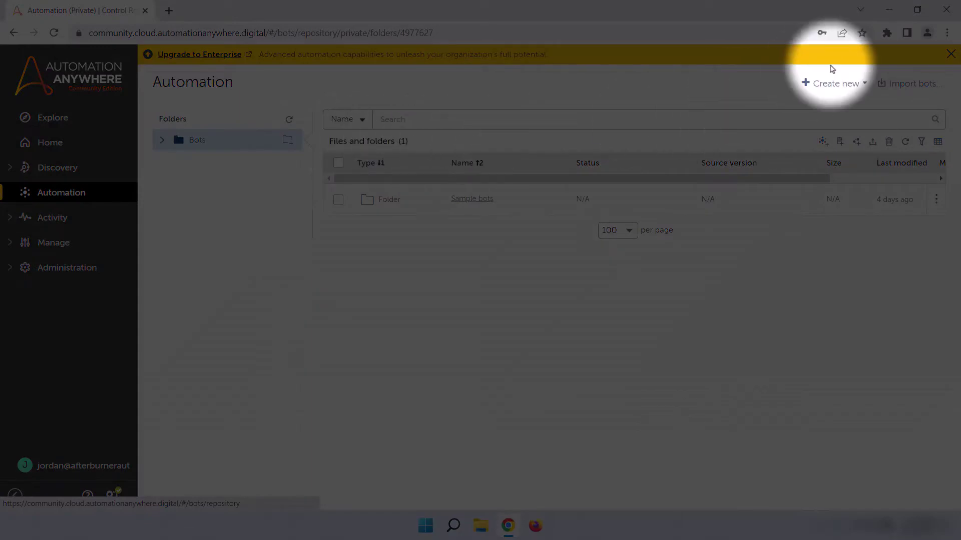
{"action": "left_click", "coordinate": [861, 87]}
{"action": "left_click", "coordinate": [845, 107]}
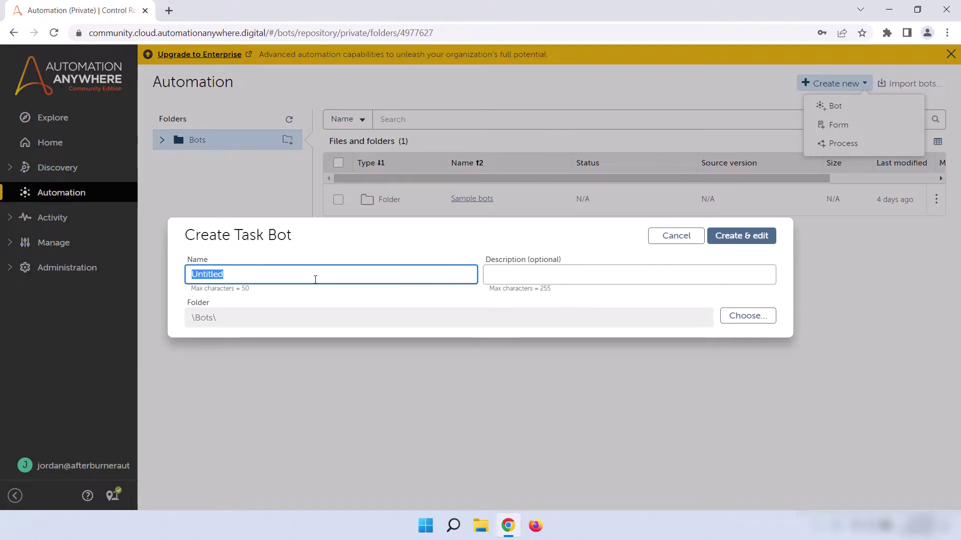
{"action": "key", "text": "BackSpace"}
{"action": "type", "text": "My First "}
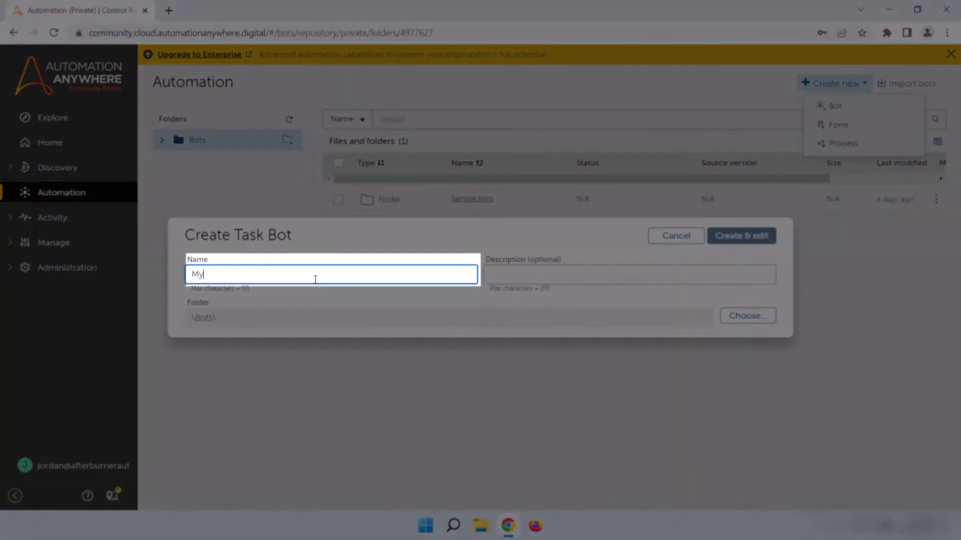
{"action": "type", "text": "Bot"}
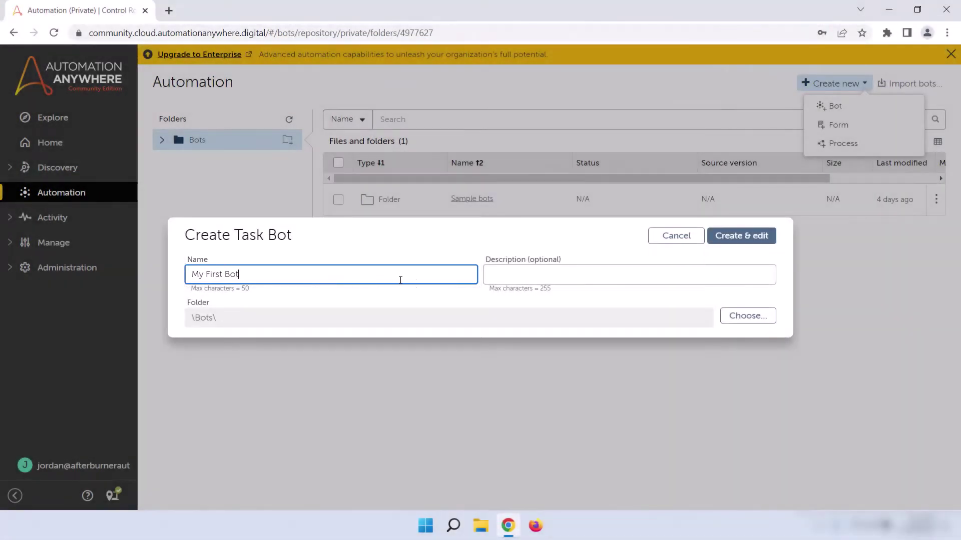
{"action": "left_click", "coordinate": [538, 271]}
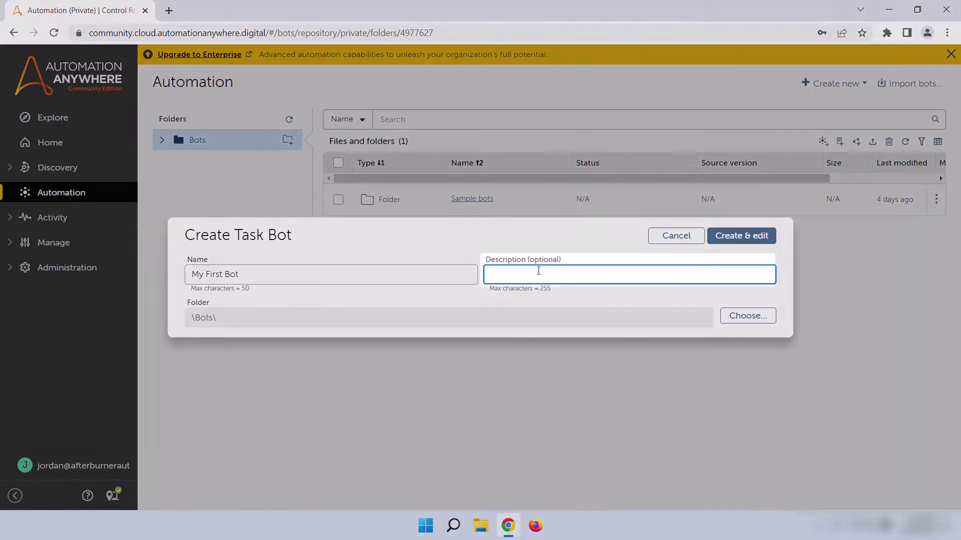
{"action": "type", "text": "Displ"}
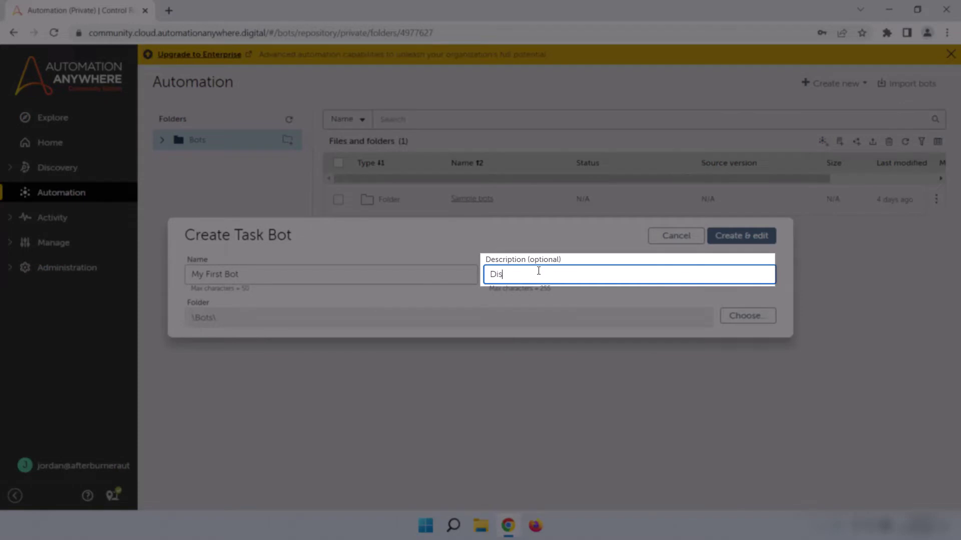
{"action": "type", "text": "ays \"hello world\" in a message box"}
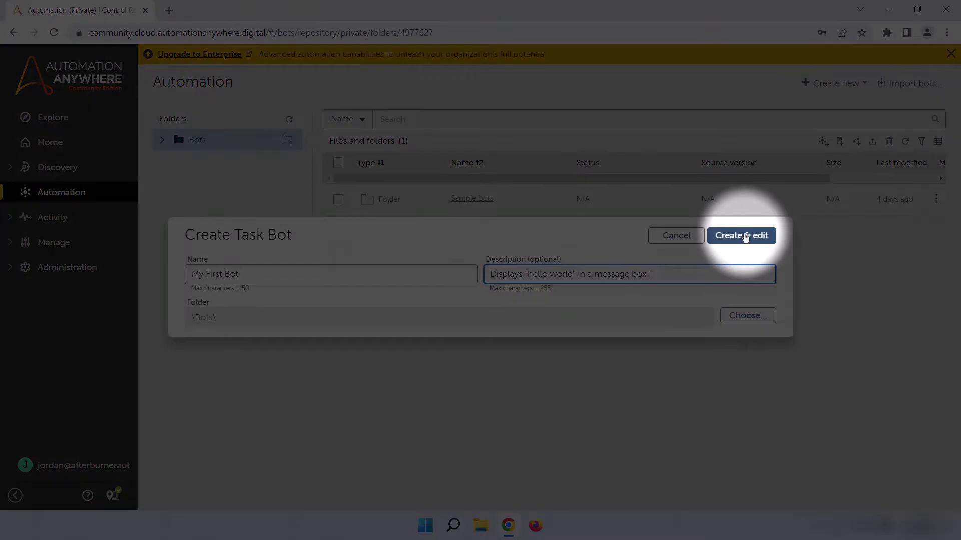
{"action": "left_click", "coordinate": [744, 236]}
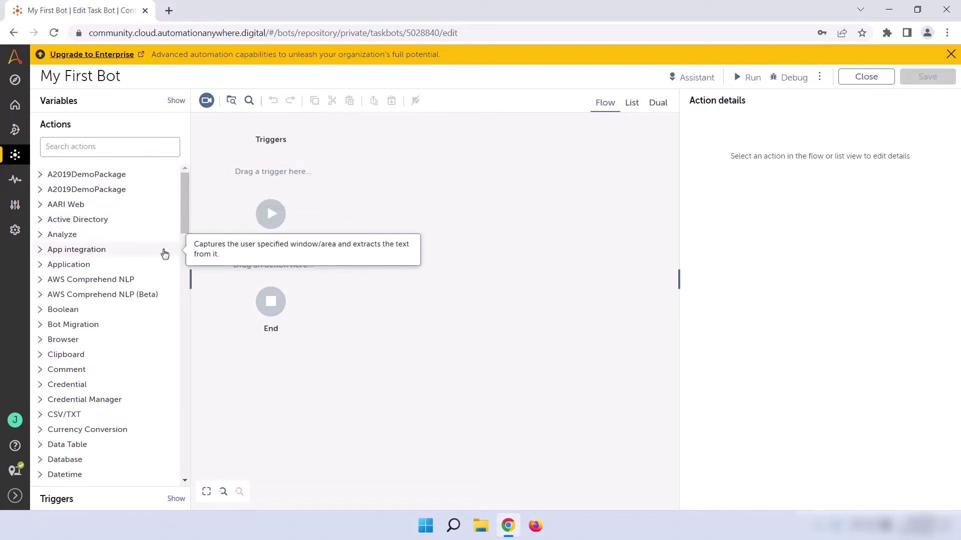
- Add a Message box action to the bot's flow between Start and End
{"action": "scroll", "coordinate": [141, 338], "scroll_direction": "down", "scroll_amount": 4}
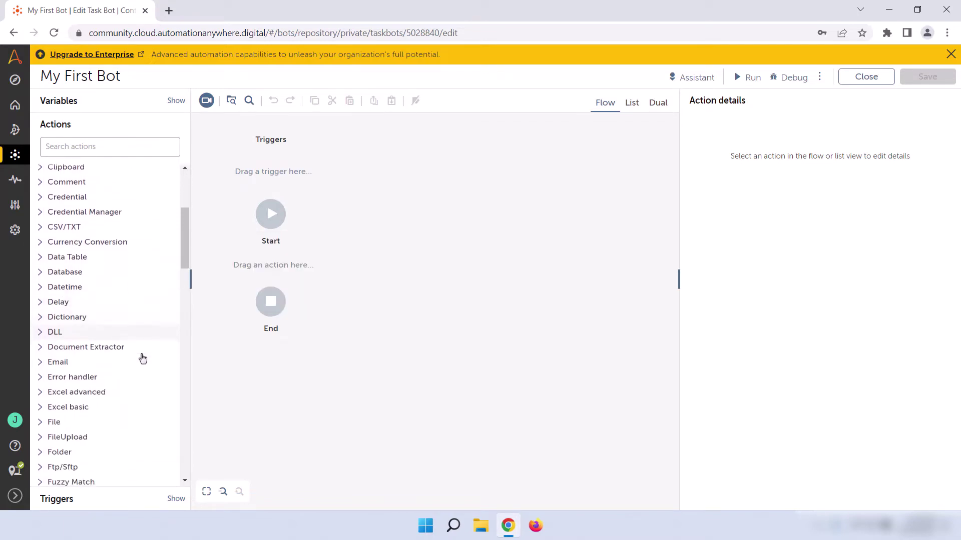
{"action": "scroll", "coordinate": [142, 359], "scroll_direction": "down", "scroll_amount": 5}
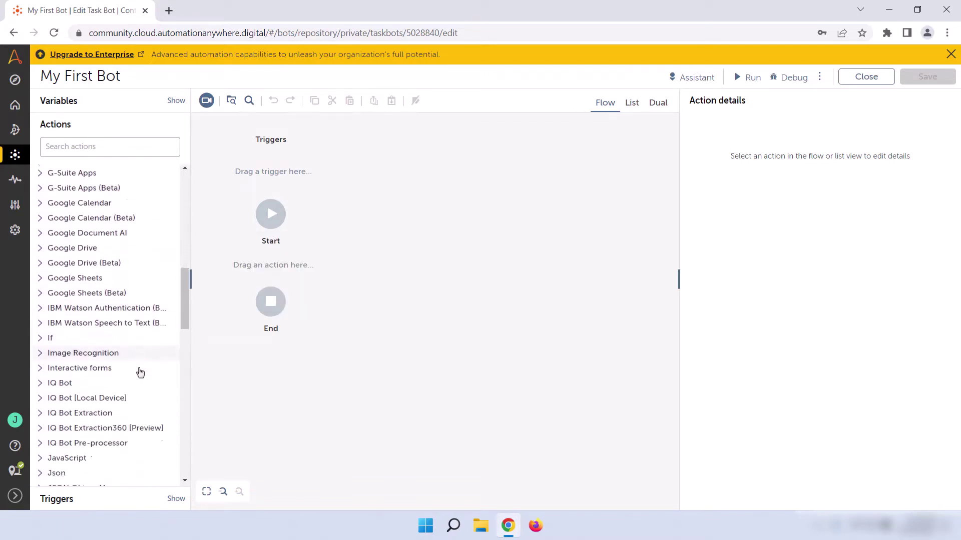
{"action": "scroll", "coordinate": [140, 375], "scroll_direction": "down", "scroll_amount": 4}
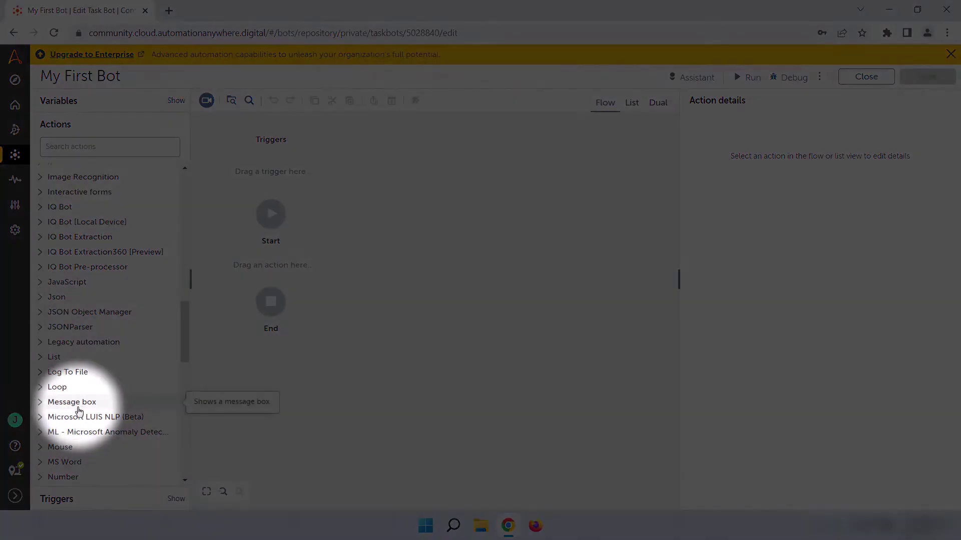
{"action": "left_click", "coordinate": [39, 402]}
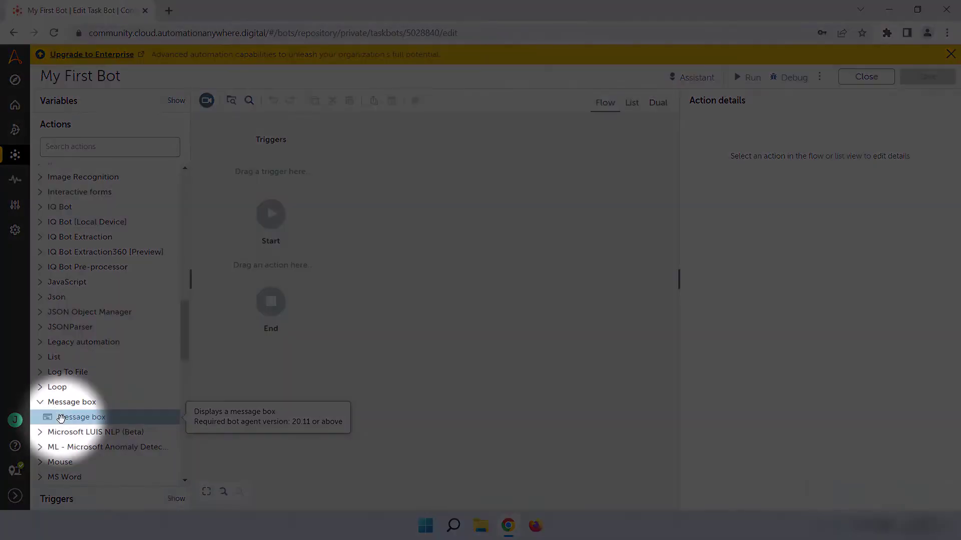
{"action": "left_click_drag", "start_coordinate": [60, 418], "coordinate": [313, 273]}
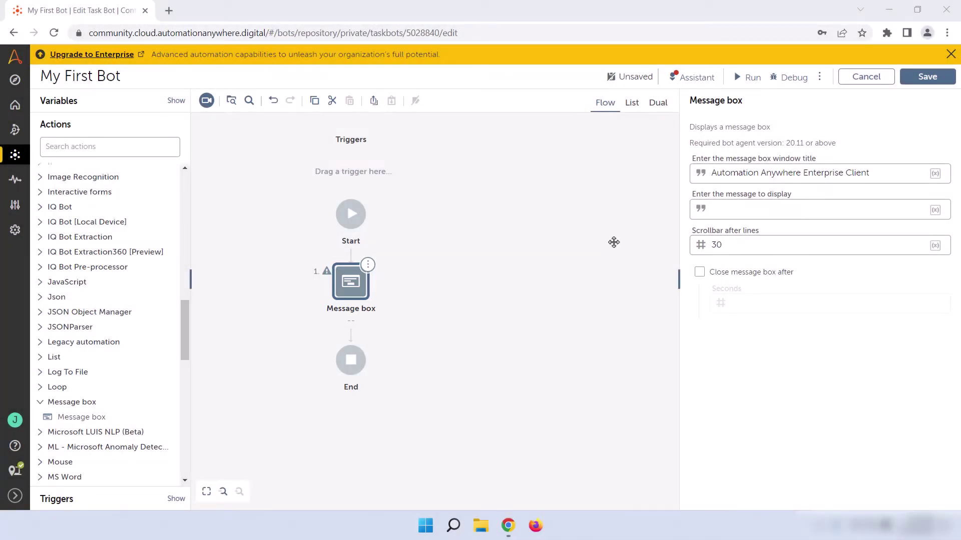
- Set the Message box action's displayed message to "hello world" and save the bot
{"action": "left_click", "coordinate": [600, 227]}
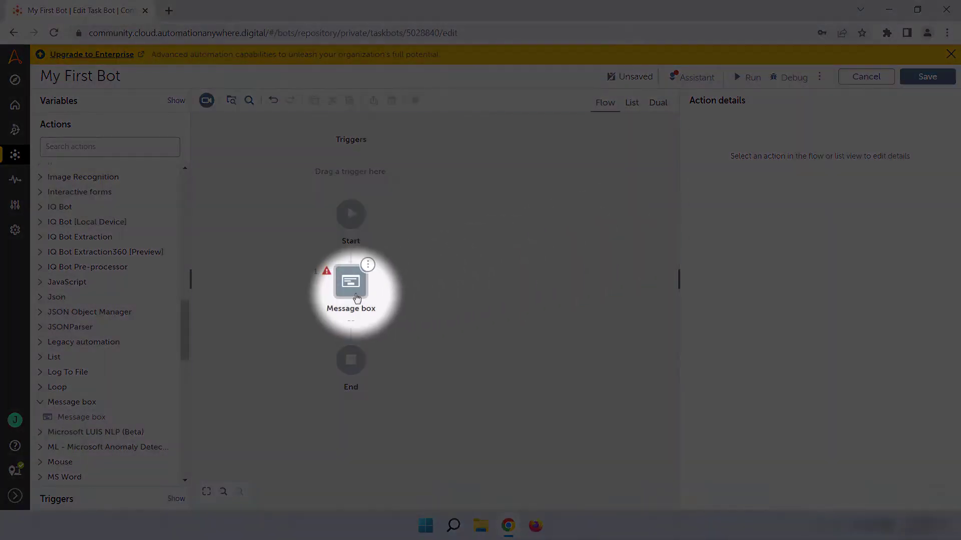
{"action": "left_click", "coordinate": [356, 296]}
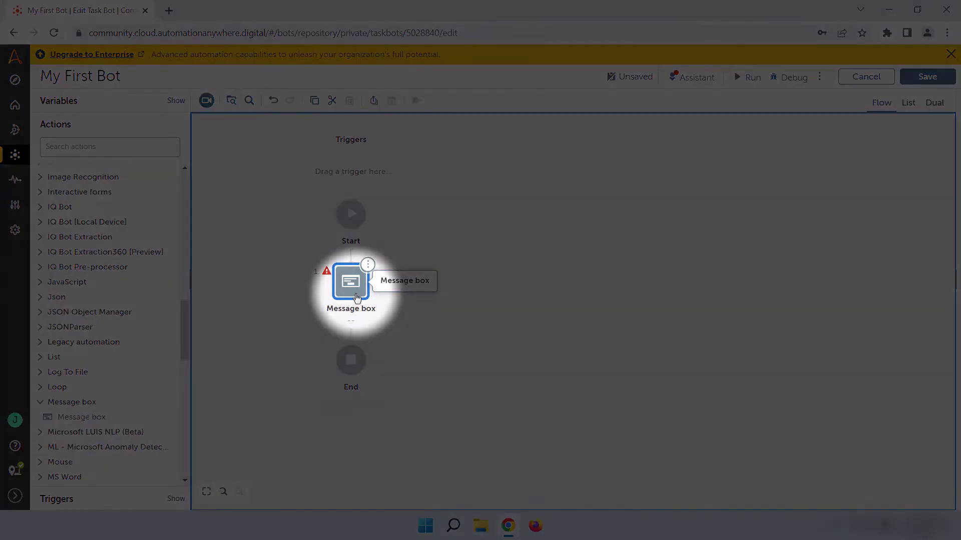
{"action": "left_click", "coordinate": [357, 297]}
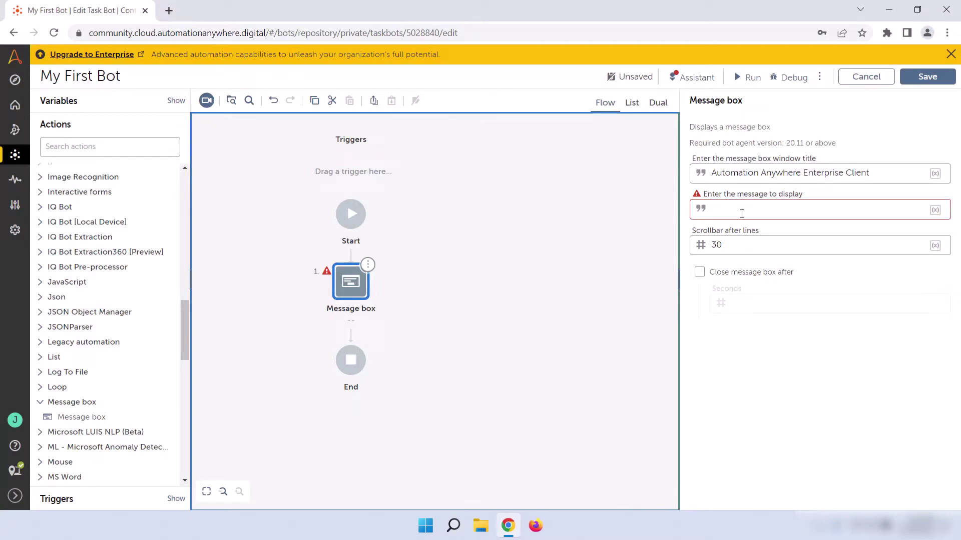
{"action": "left_click", "coordinate": [741, 214]}
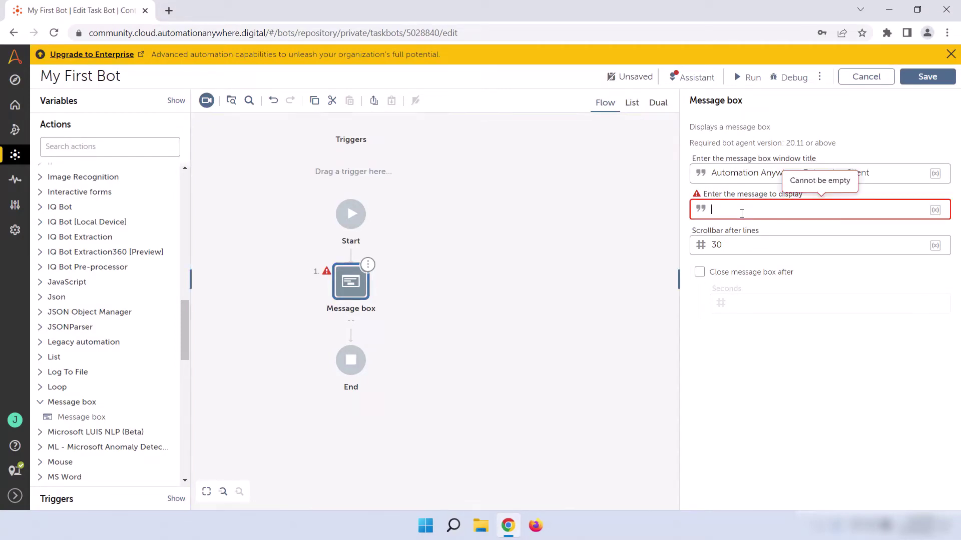
{"action": "type", "text": "he"}
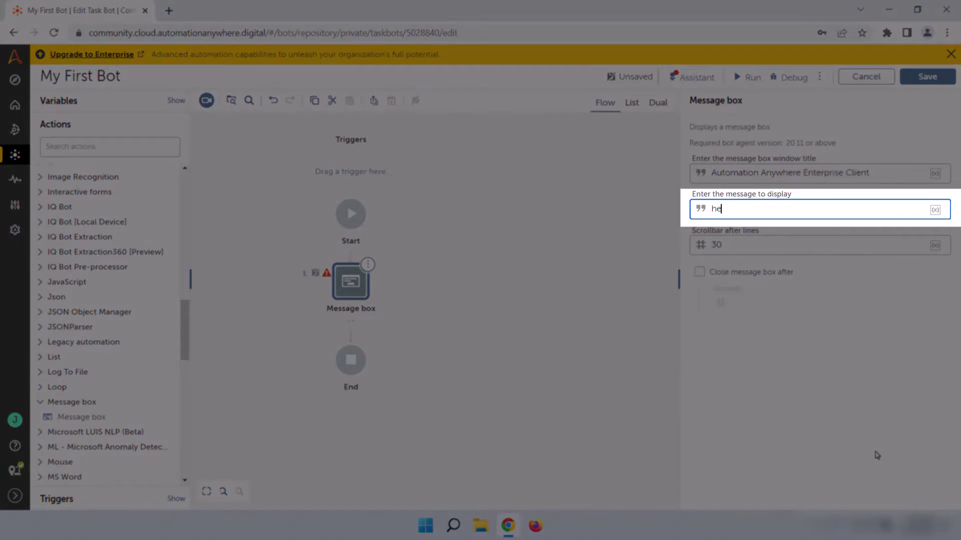
{"action": "type", "text": "llo world"}
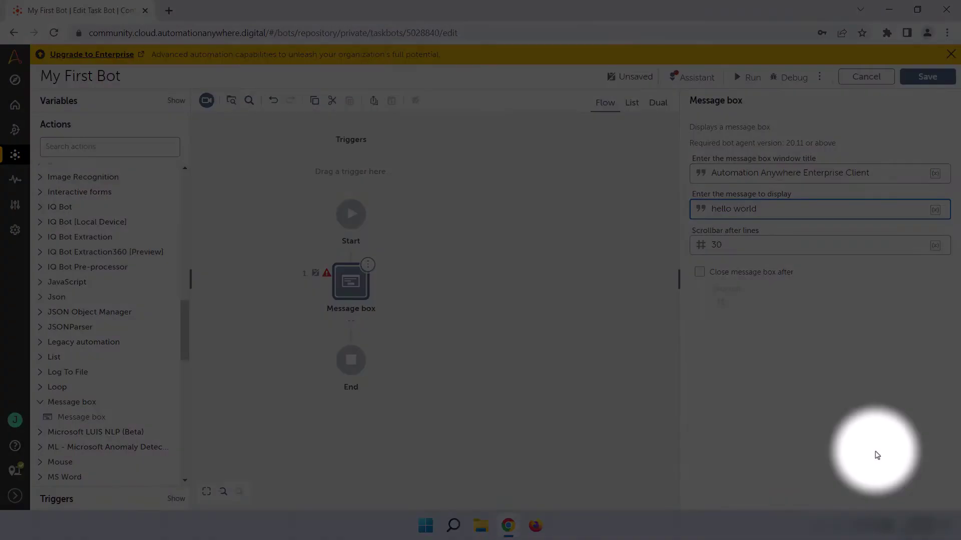
{"action": "left_click", "coordinate": [931, 84]}
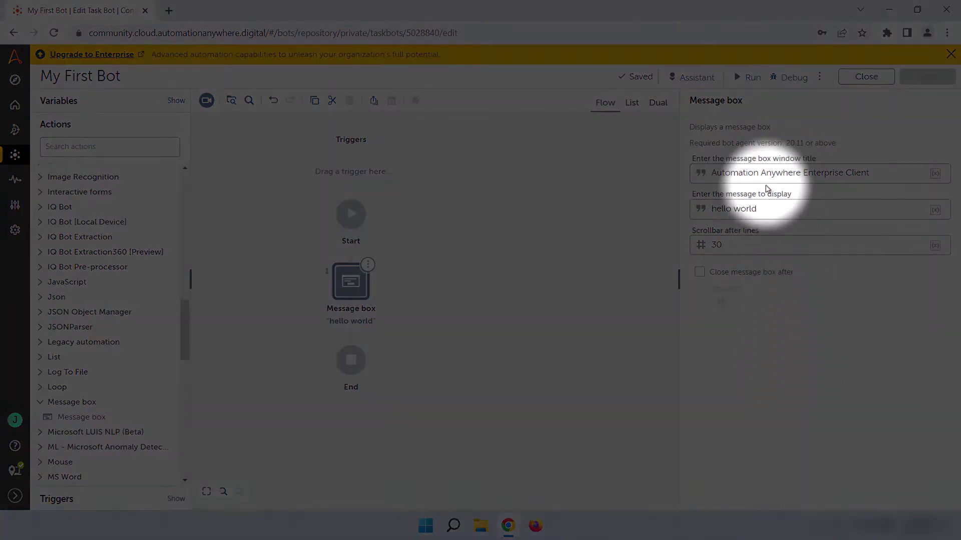
- Run the bot, then dismiss its message box and the run result notice
{"action": "left_click", "coordinate": [747, 78]}
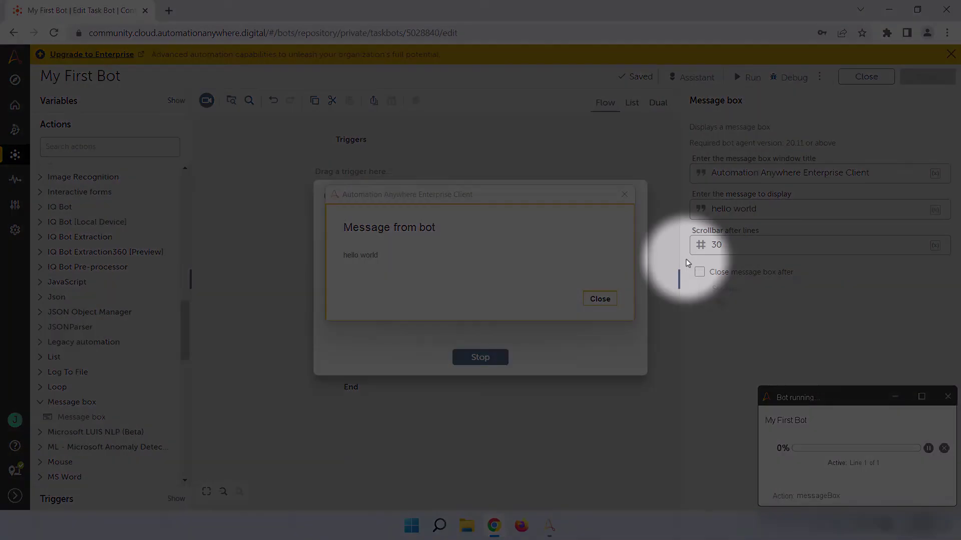
{"action": "left_click", "coordinate": [595, 299]}
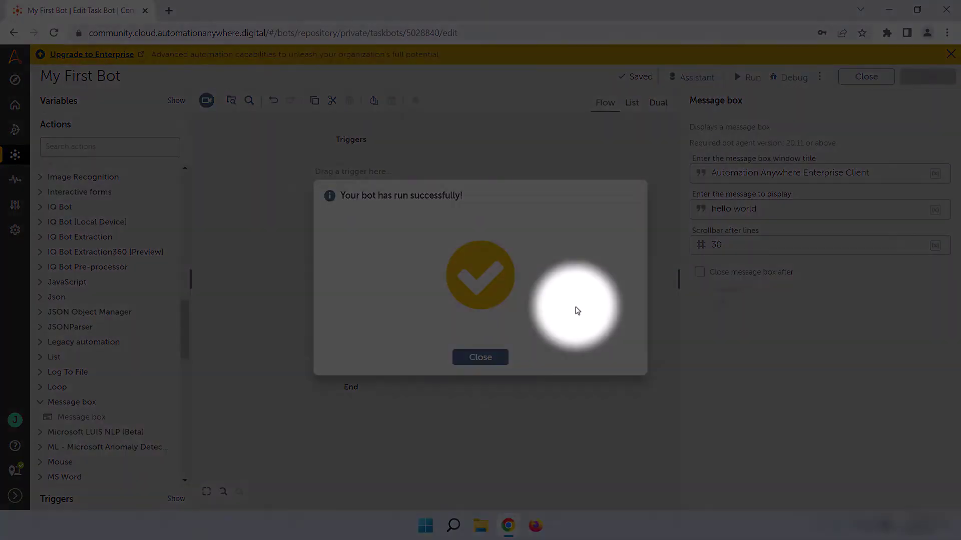
{"action": "left_click", "coordinate": [479, 358]}
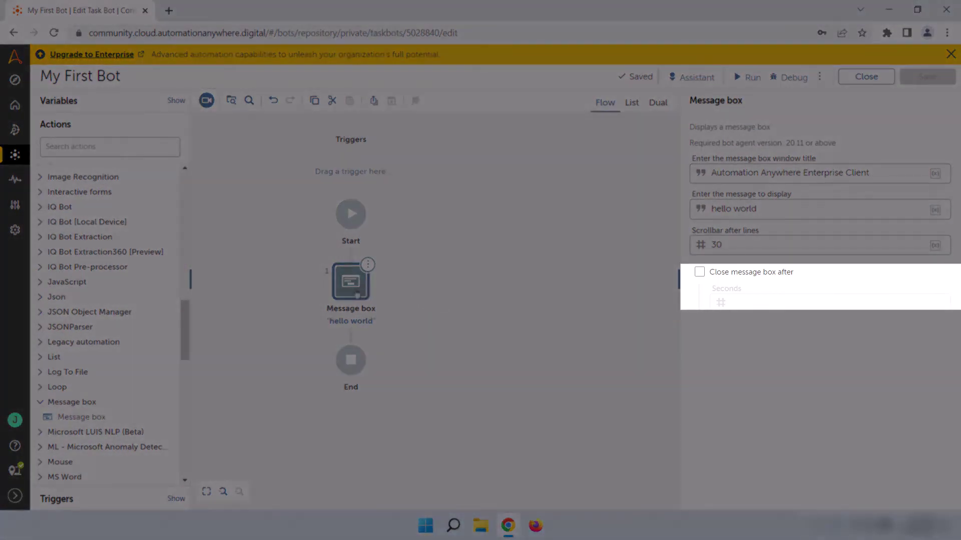
- Make the message box close automatically after 20 seconds
{"action": "left_click_drag", "start_coordinate": [95, 416], "coordinate": [367, 408]}
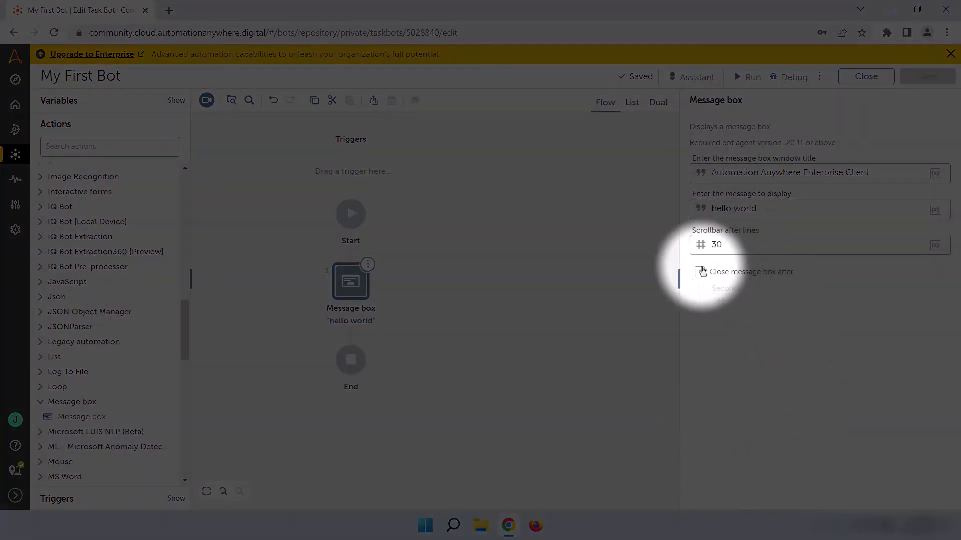
{"action": "left_click", "coordinate": [699, 272]}
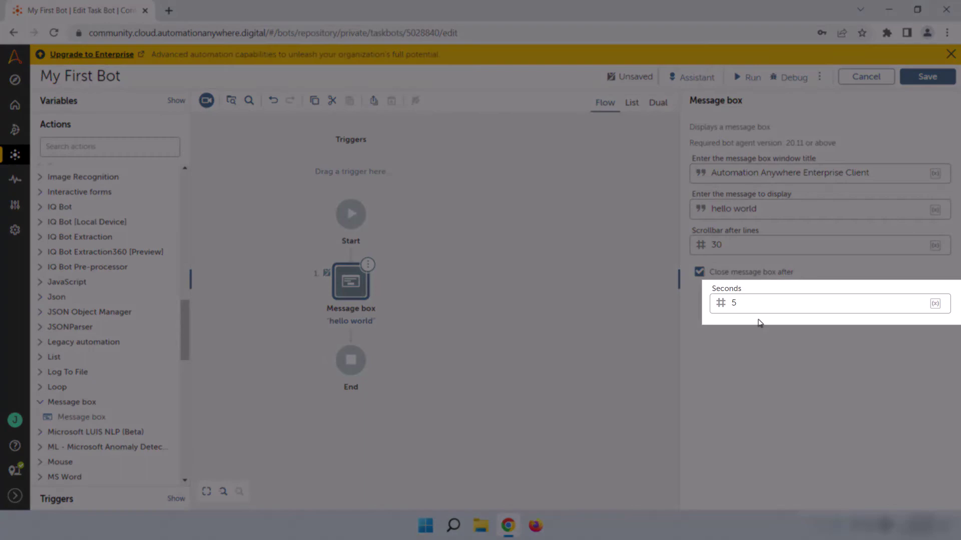
{"action": "left_click", "coordinate": [760, 302]}
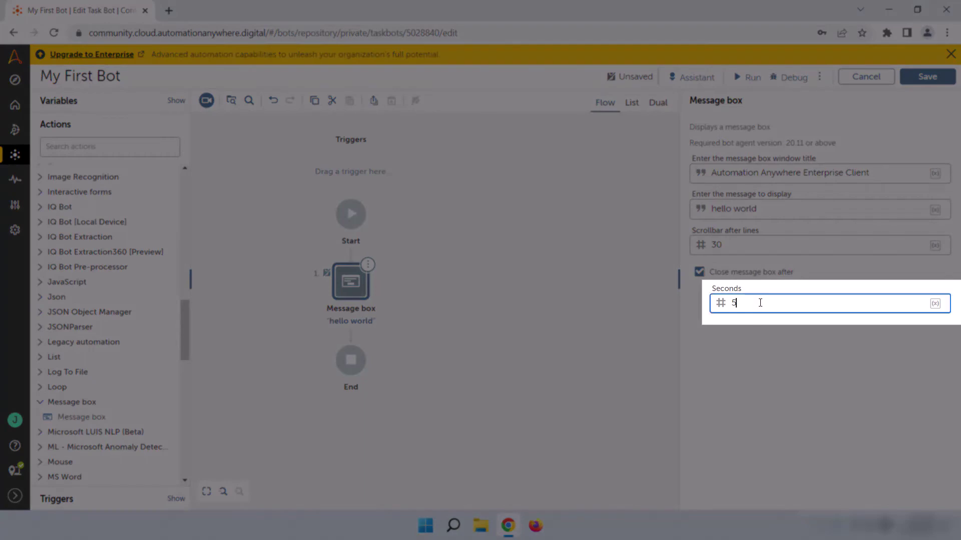
{"action": "double_click", "coordinate": [733, 304]}
{"action": "type", "text": "20"}
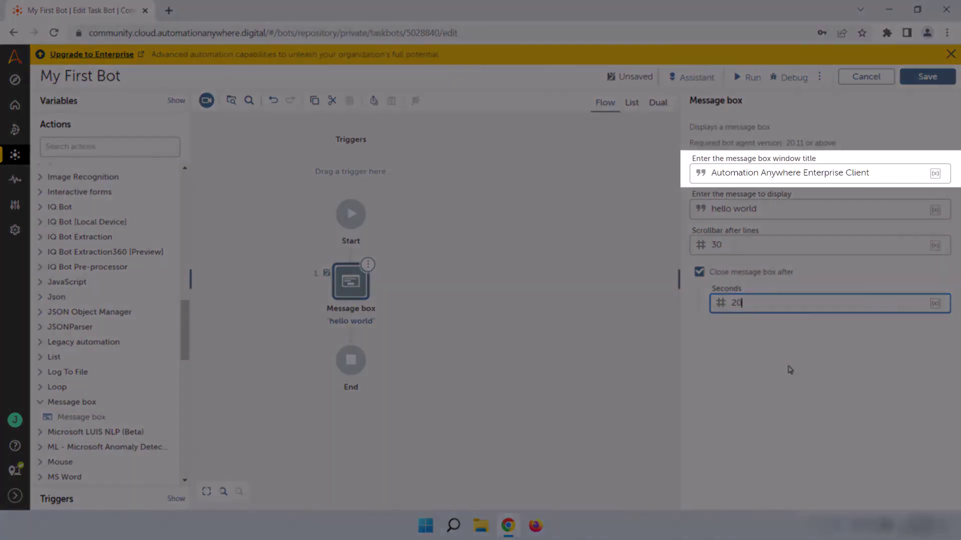
- Replace the message box window title with "My First Bot"
{"action": "left_click", "coordinate": [881, 176]}
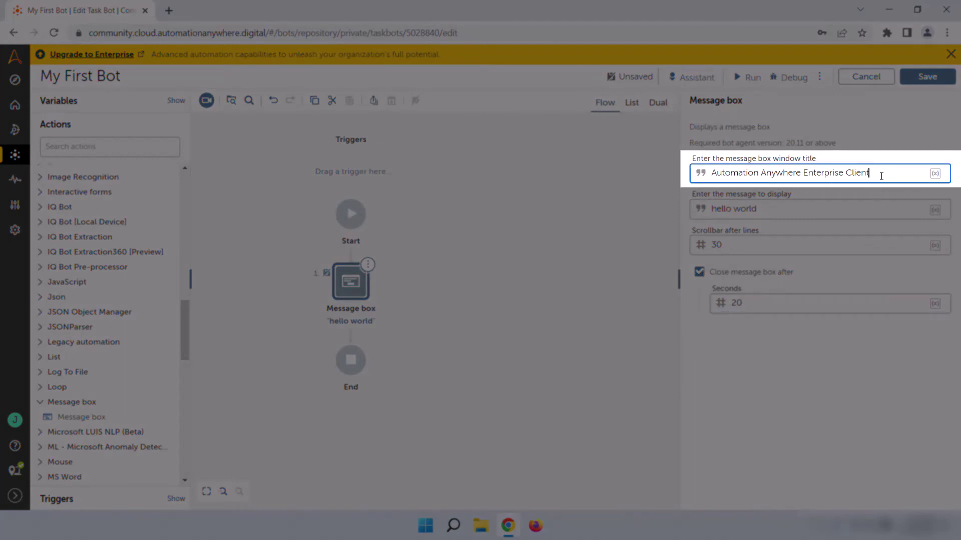
{"action": "left_click_drag", "start_coordinate": [881, 176], "coordinate": [714, 181]}
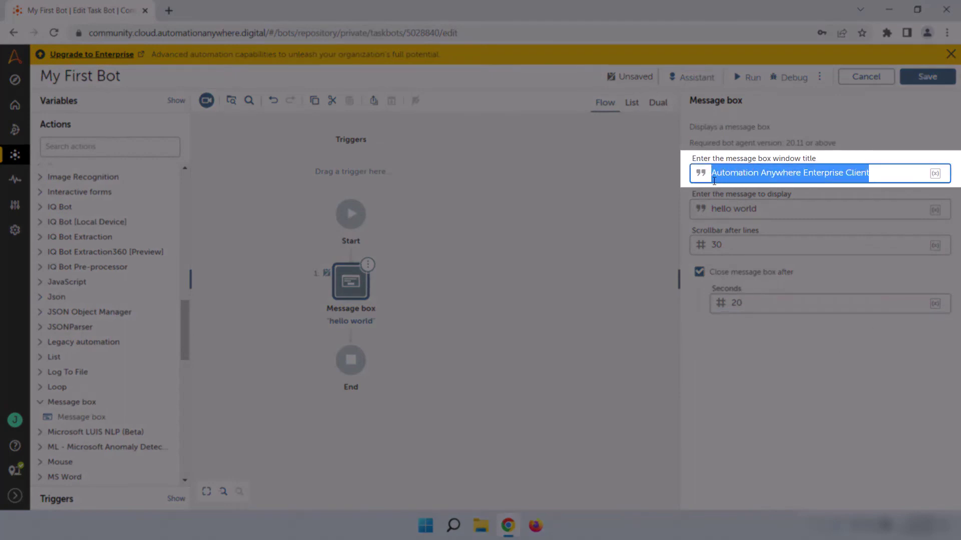
{"action": "type", "text": "My F"}
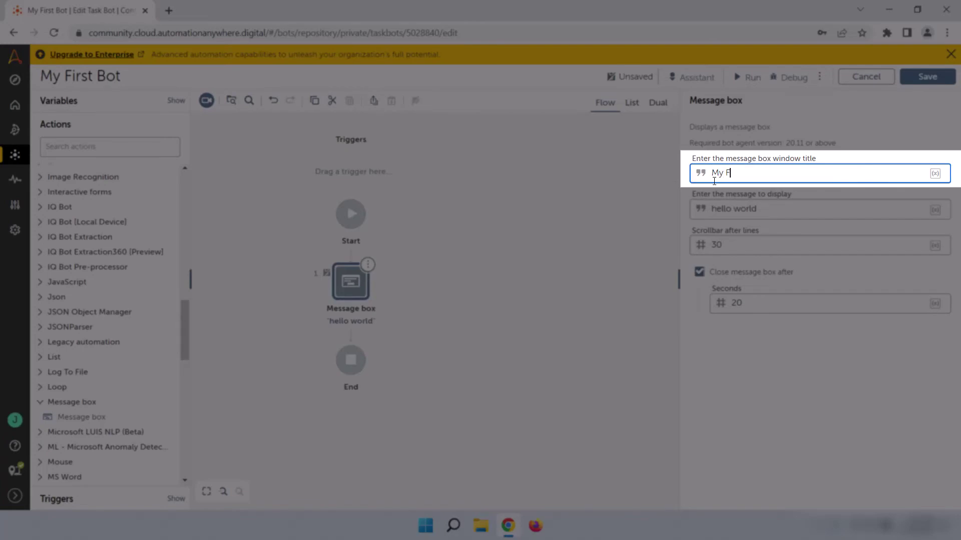
{"action": "type", "text": "irst Bot"}
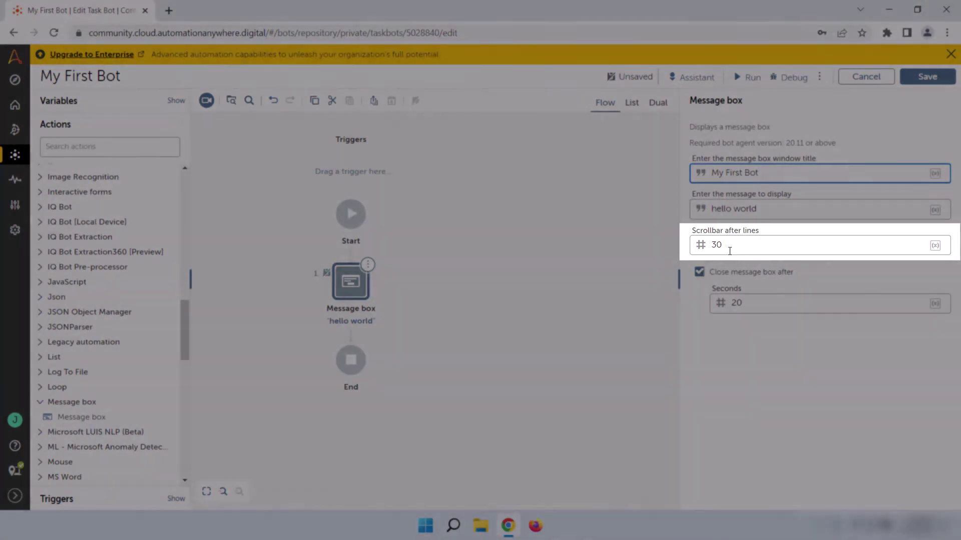
- Set the message box scrollbar to appear after 1 line and split the message so "world" starts on a second line
{"action": "left_click", "coordinate": [725, 246]}
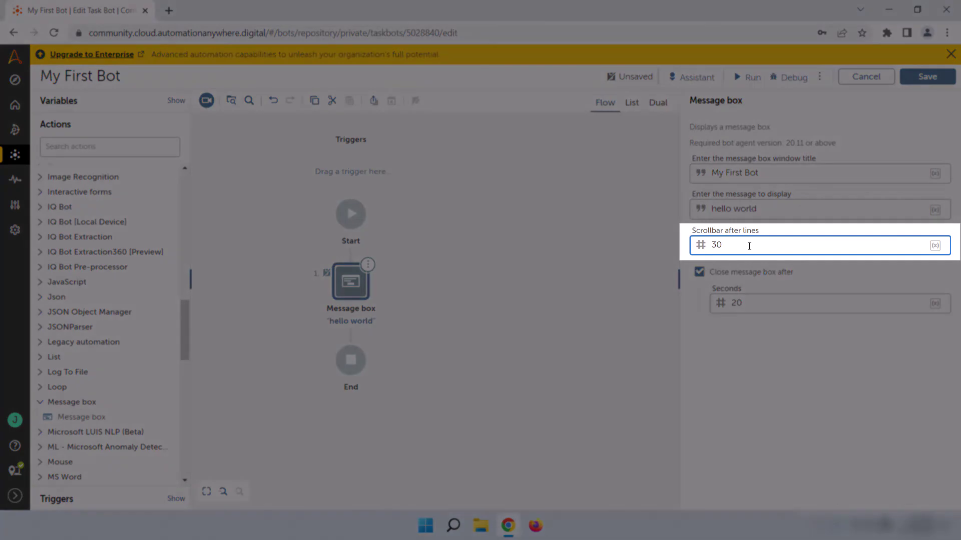
{"action": "key", "text": "BackSpace"}
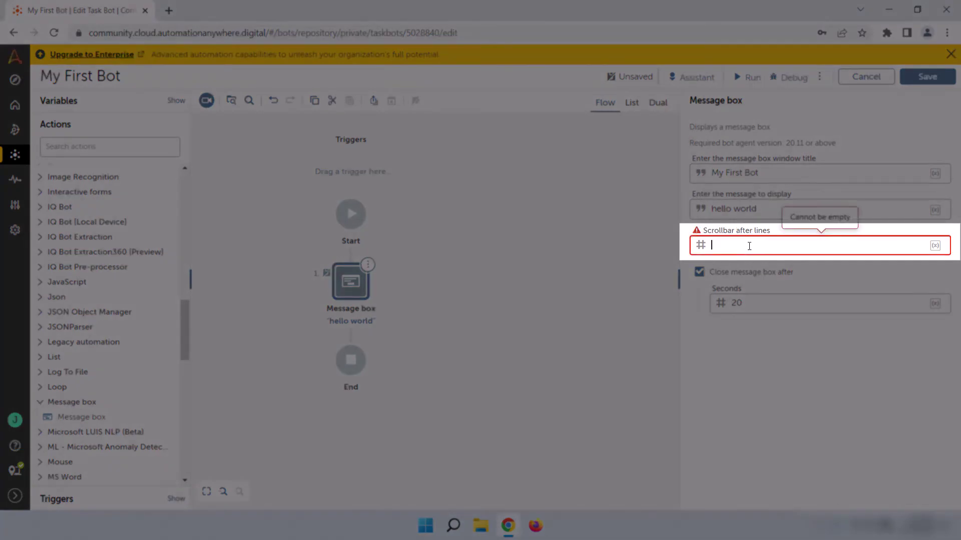
{"action": "type", "text": "1"}
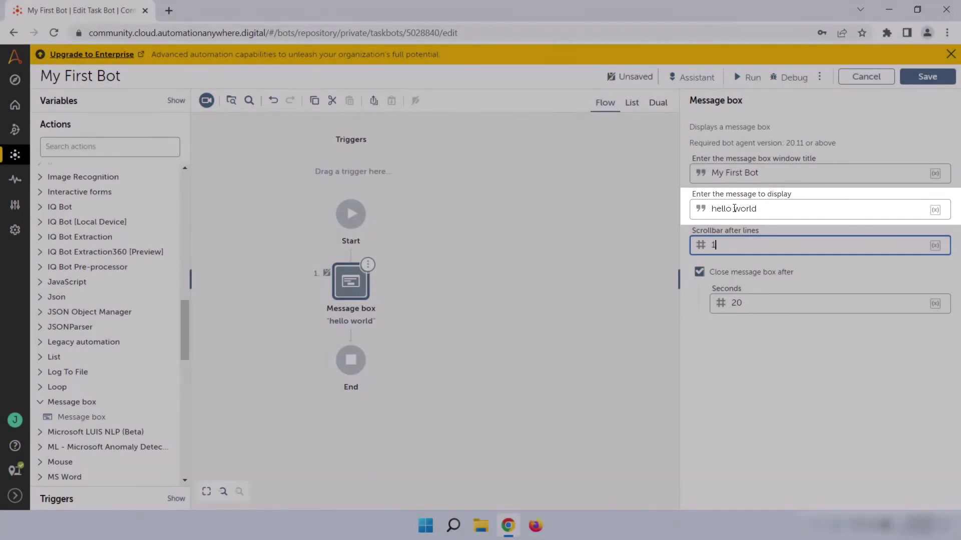
{"action": "left_click", "coordinate": [733, 209]}
{"action": "key", "text": "Return"}
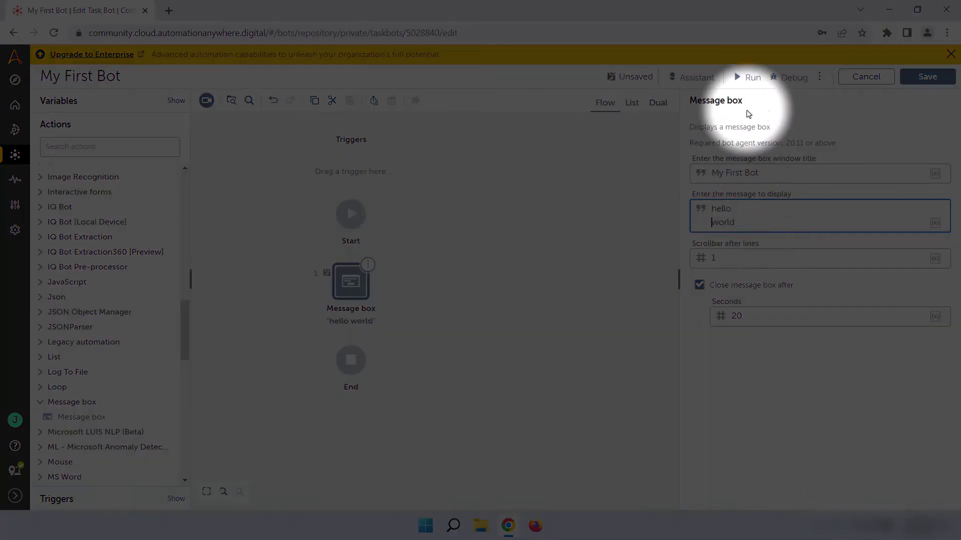
- Run the modified bot, scroll through the two-line message in its message box, and dismiss the run result notice
{"action": "left_click", "coordinate": [748, 78]}
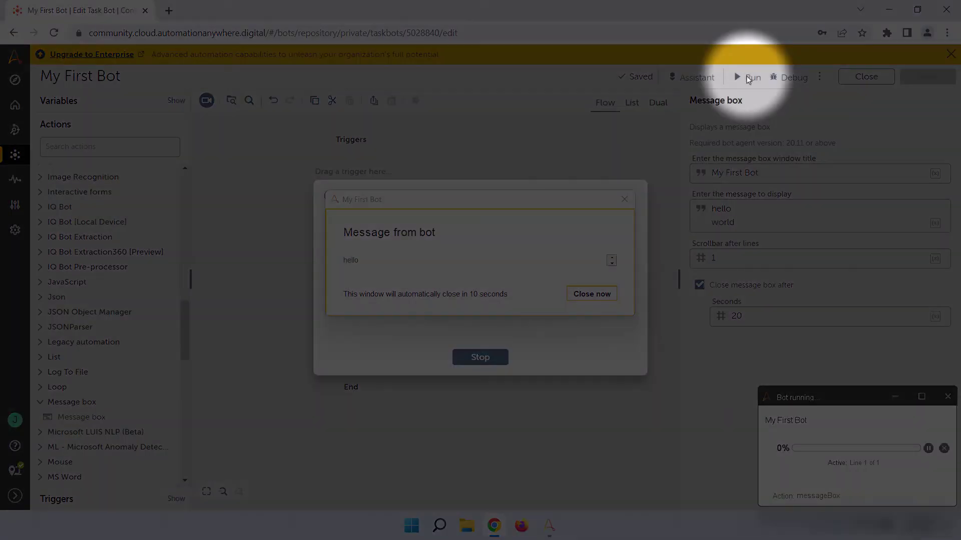
{"action": "left_click", "coordinate": [612, 263]}
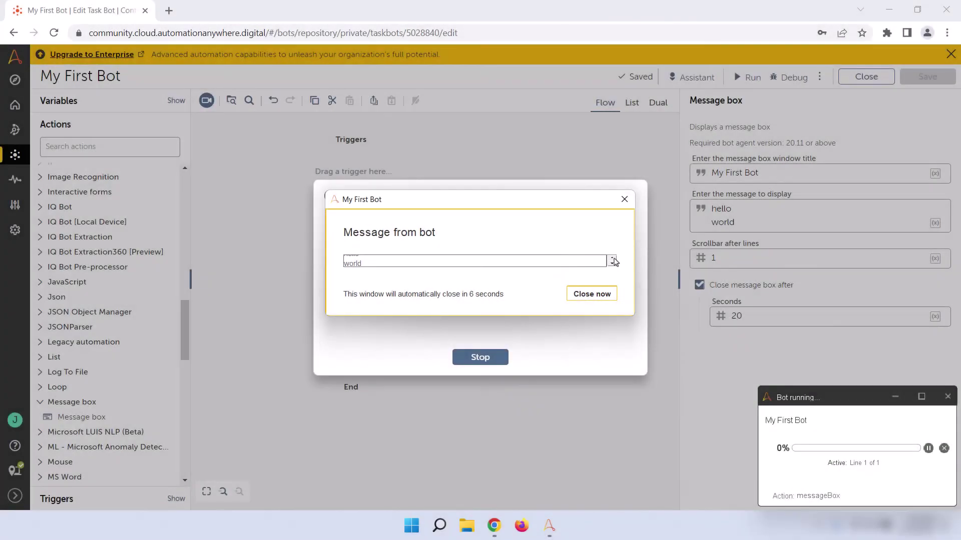
{"action": "left_click", "coordinate": [612, 258]}
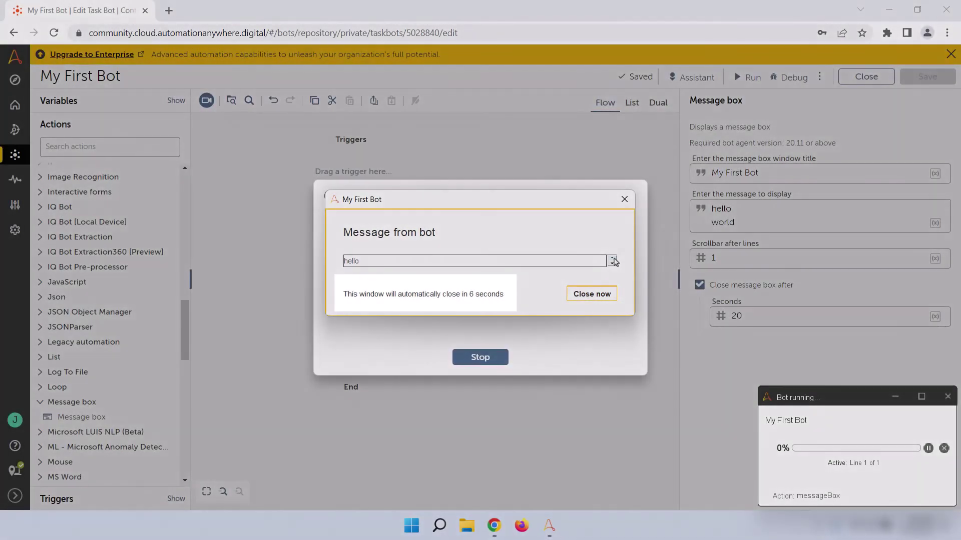
{"action": "left_click", "coordinate": [612, 264]}
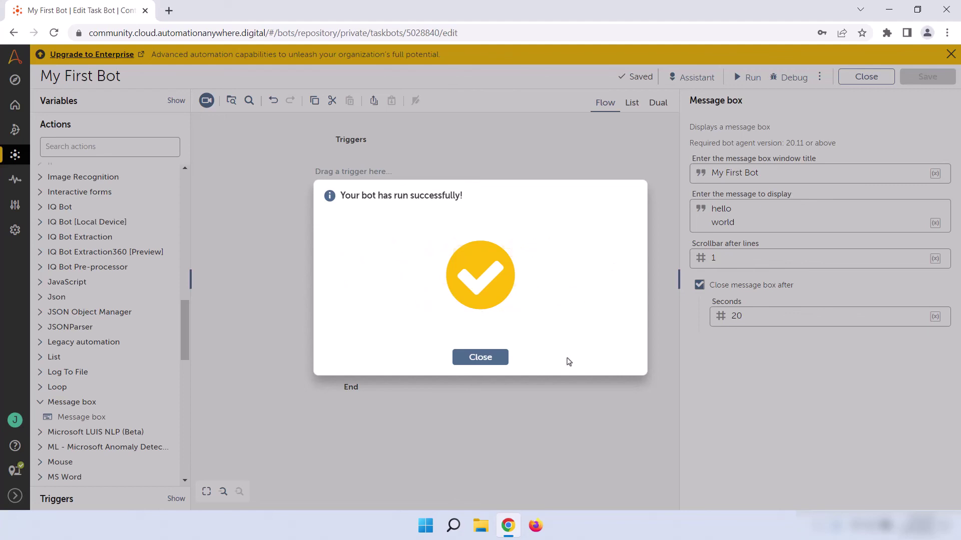
{"action": "left_click", "coordinate": [490, 361]}
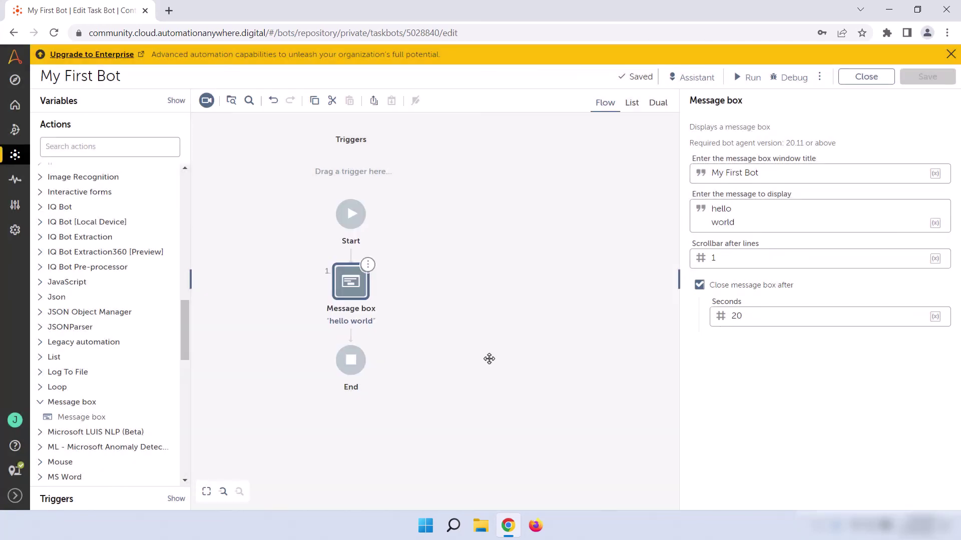